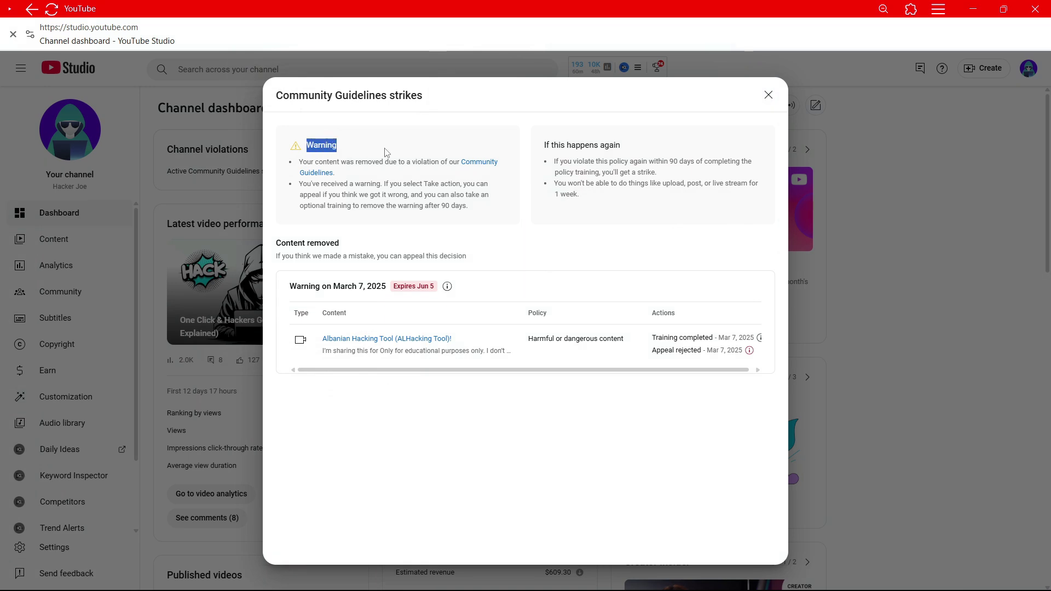
Step: Highlight the strike warning's explanation, expiry and repeat-violation bullets, then clear the highlighting
drag(385, 153, 455, 207)
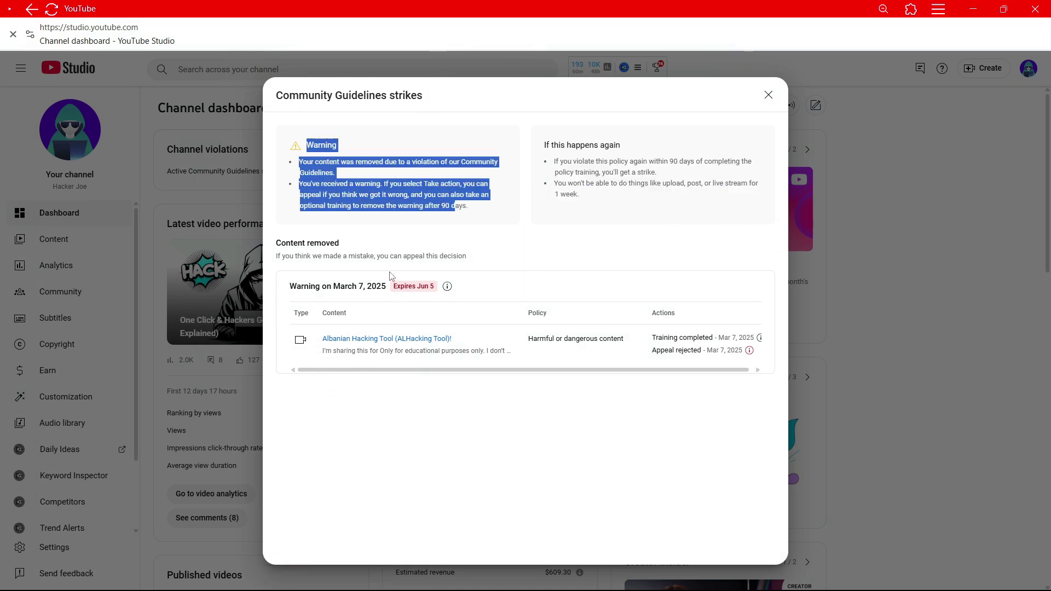
drag(392, 276, 442, 310)
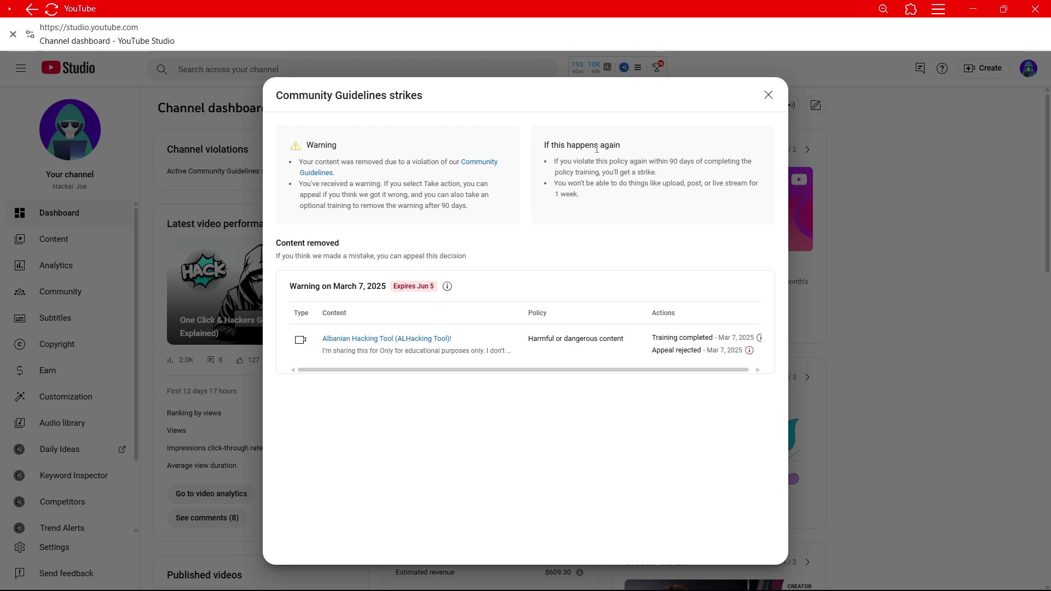
drag(553, 164, 580, 194)
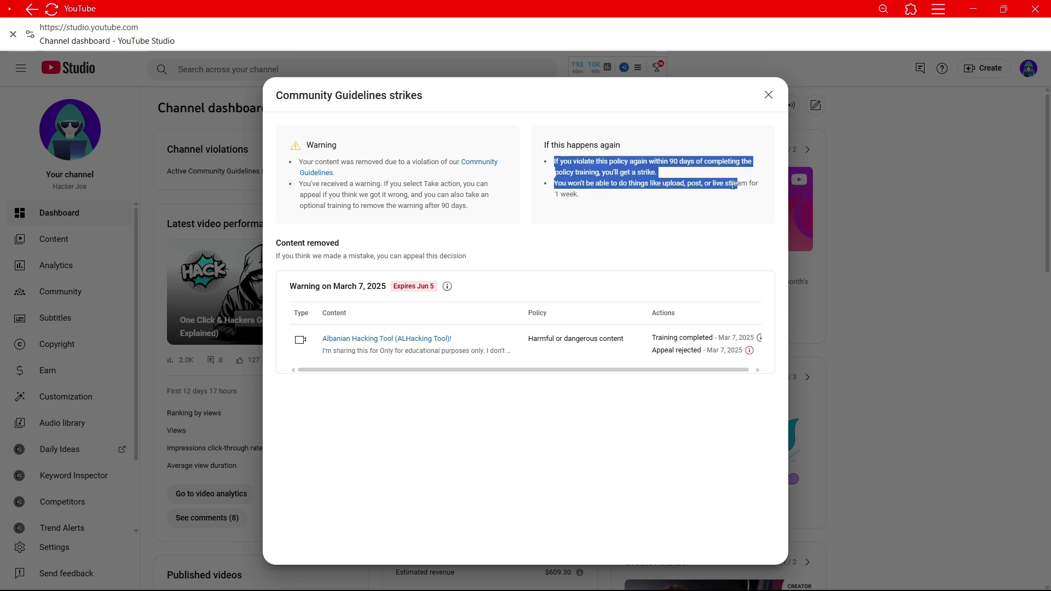
click(692, 212)
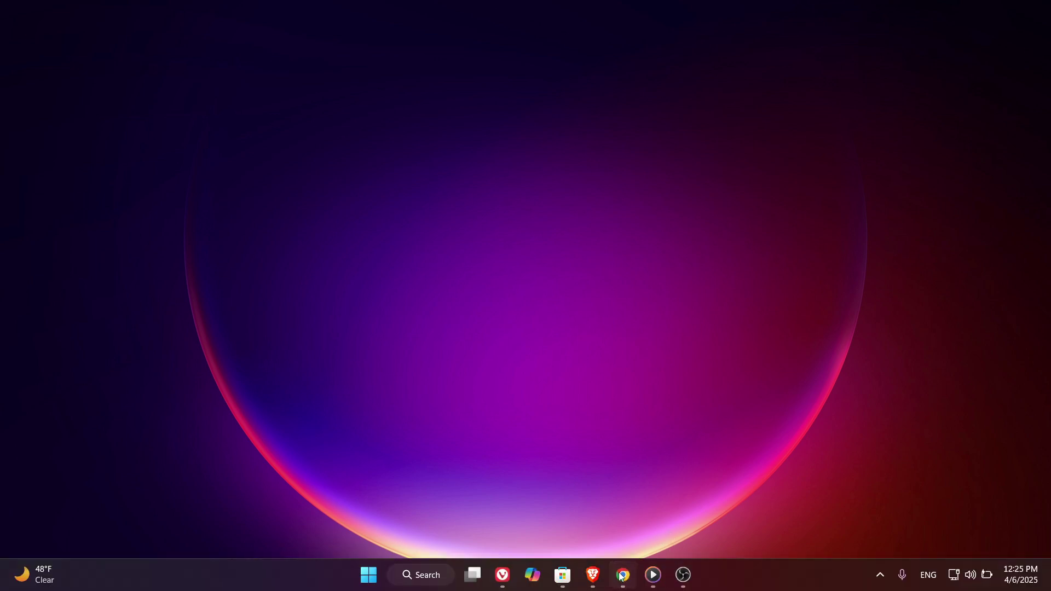
Step: Check the Spotify account menu in Chrome, then switch to the browser where Spotify is logged out
click(622, 576)
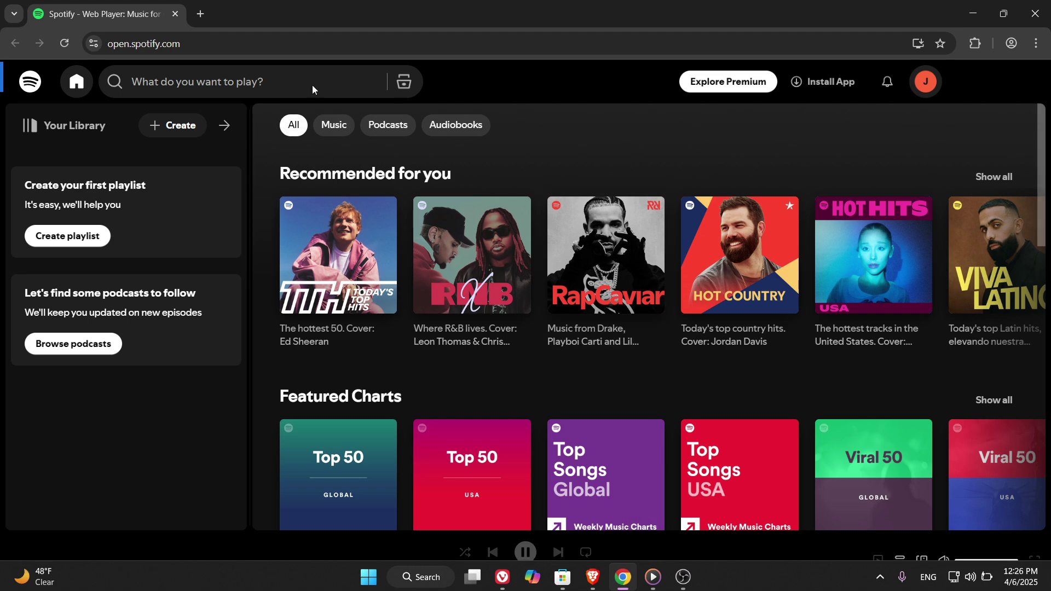
click(934, 81)
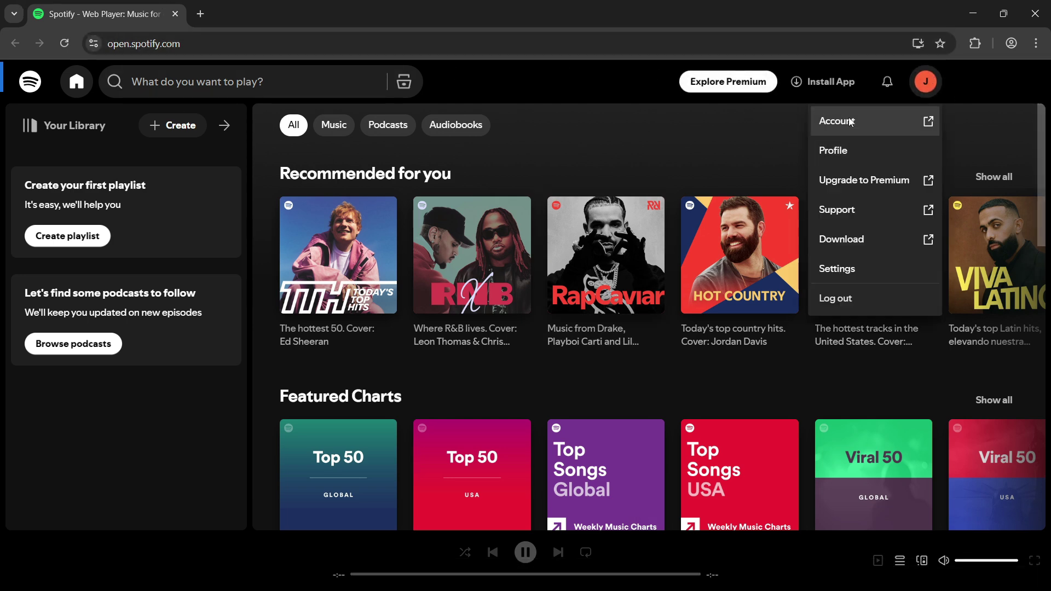
click(636, 138)
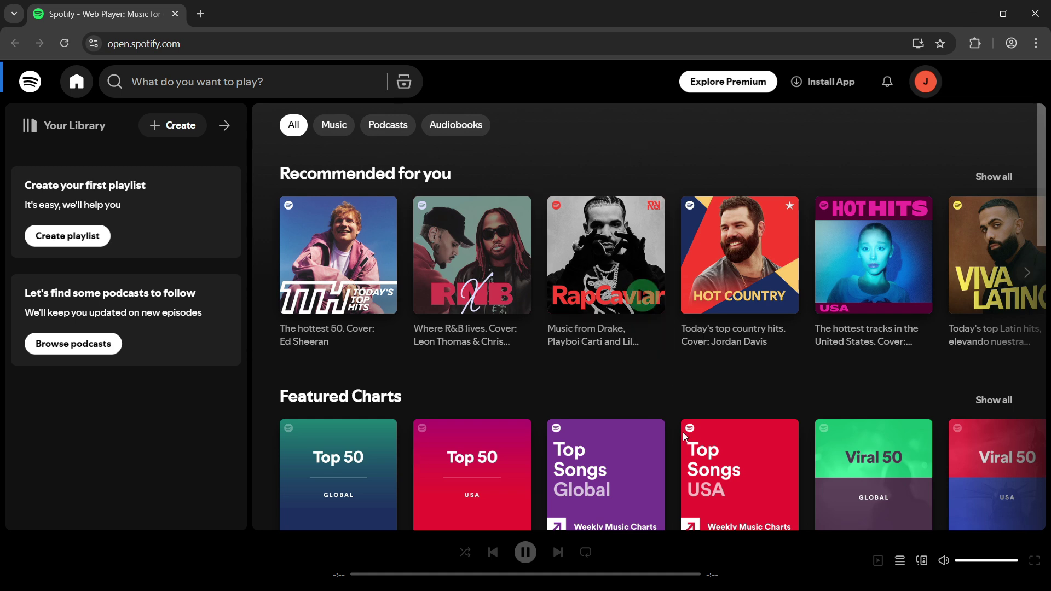
mouse_move(700, 587)
click(468, 589)
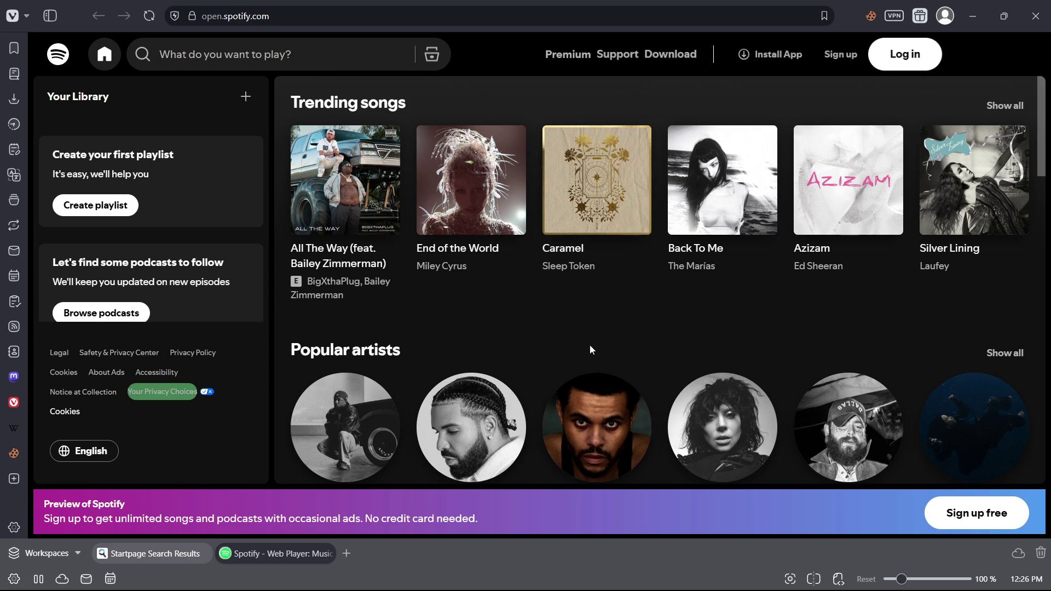
Step: Scroll the logged-out Spotify home page, then return to Chrome's signed-in Spotify window
scroll(590, 347, down, 8)
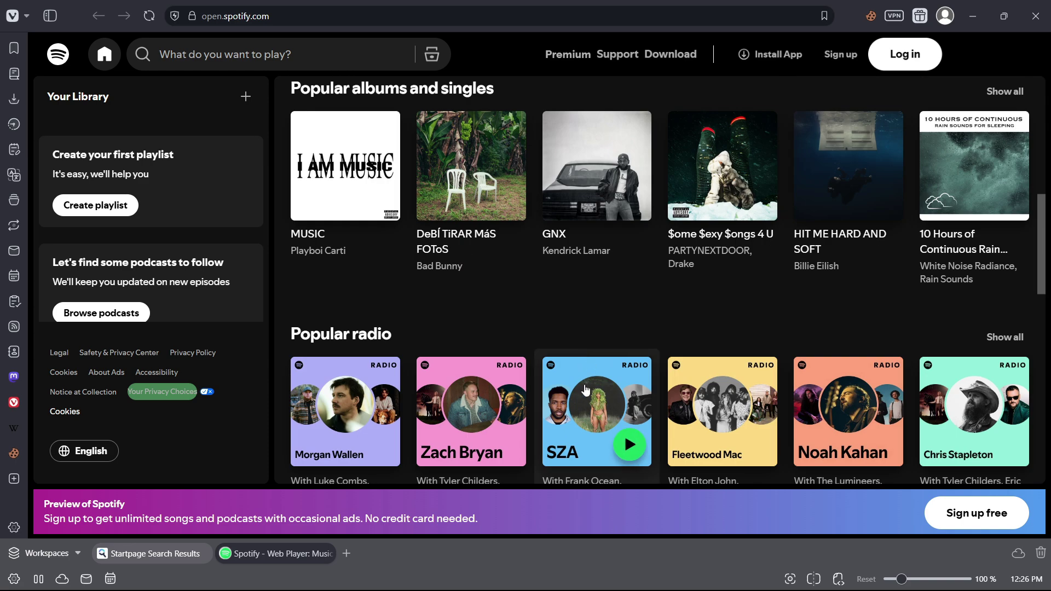
mouse_move(521, 588)
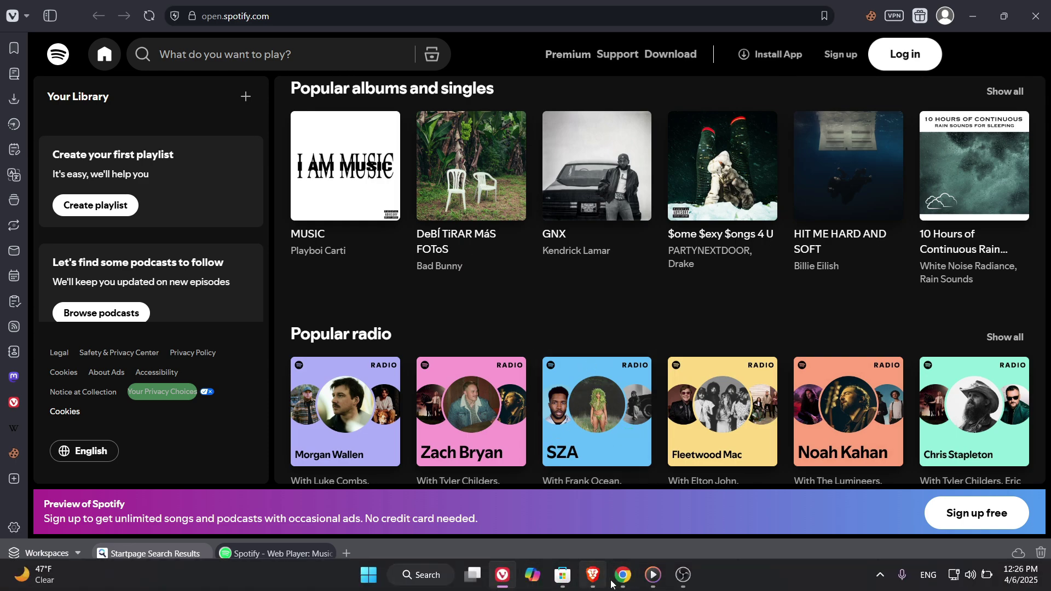
mouse_move(622, 585)
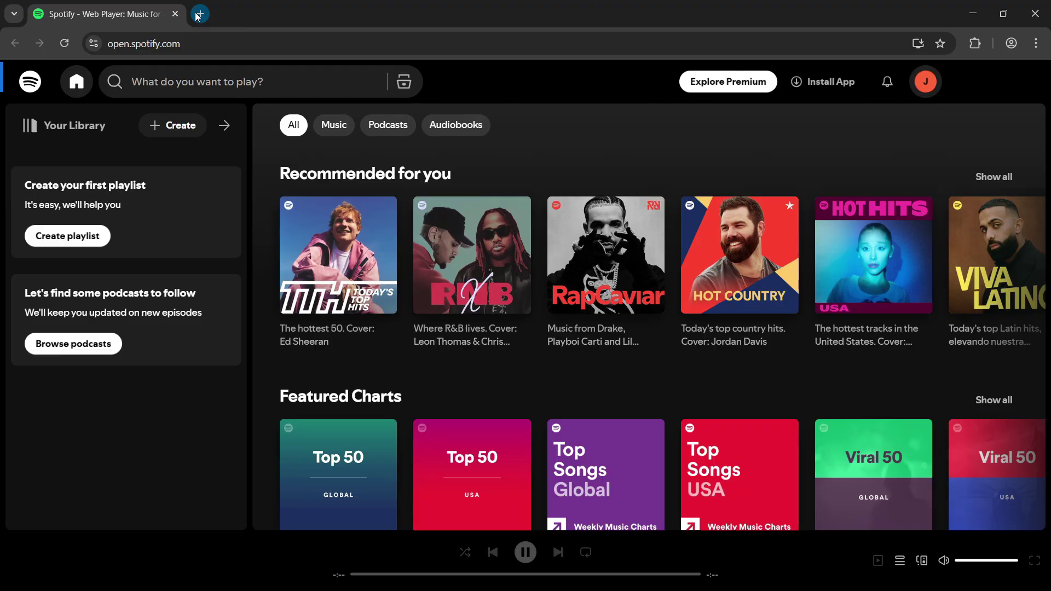
Step: Search Google for Cookie-Editor in a new tab and open its Chrome Web Store listing
click(198, 16)
click(201, 50)
text(c)
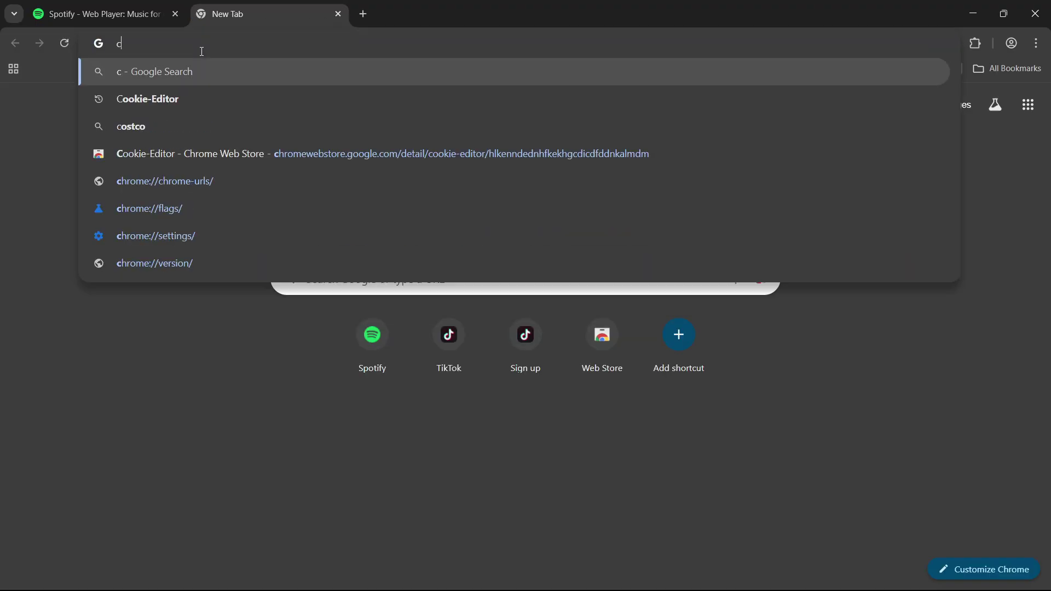
click(163, 99)
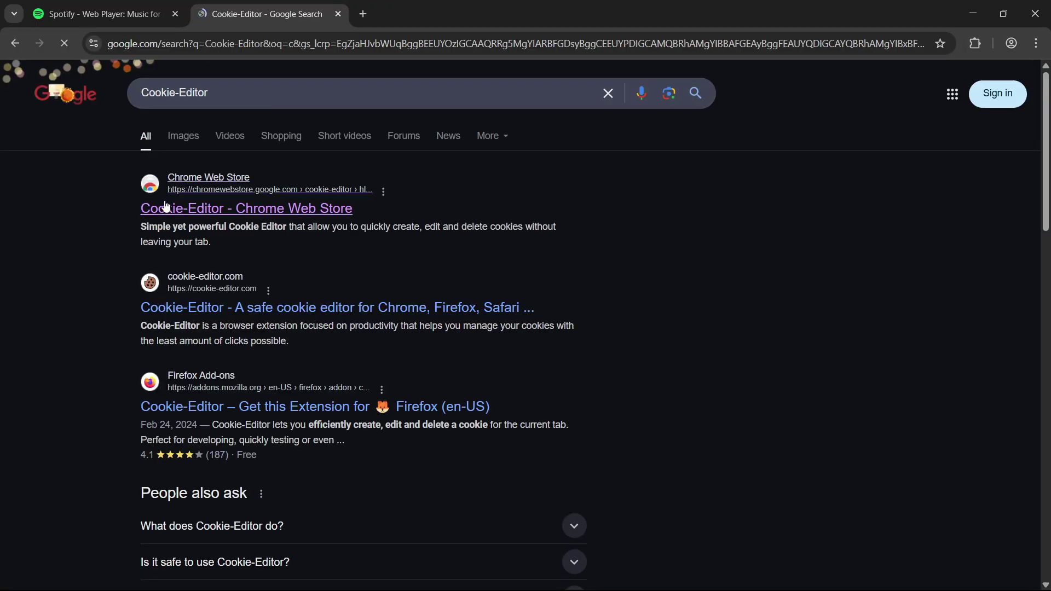
click(167, 208)
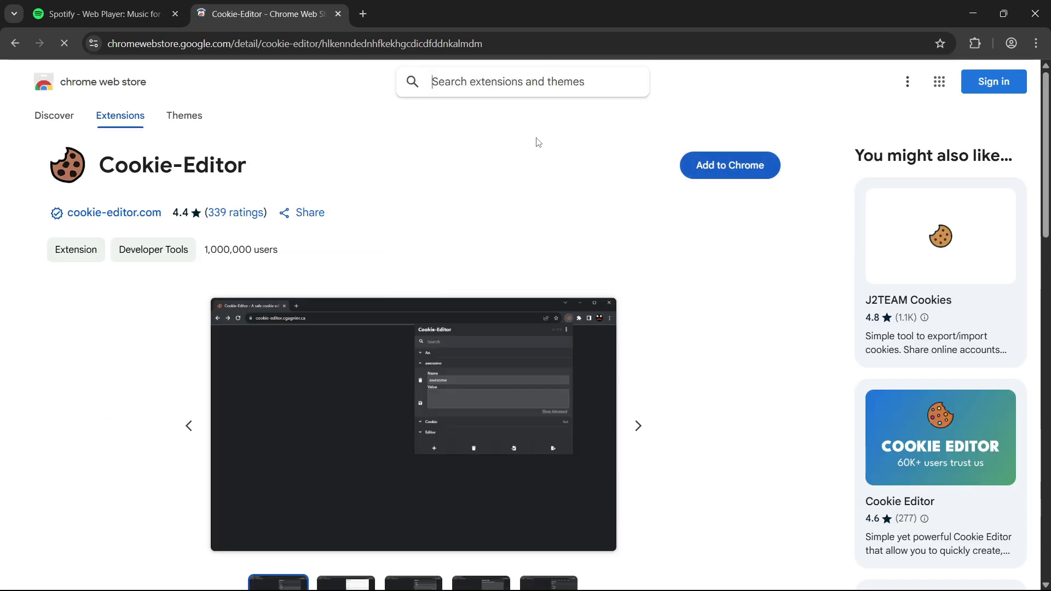
Step: Add Cookie-Editor to Chrome, confirming the install and dismissing the added notice
click(757, 169)
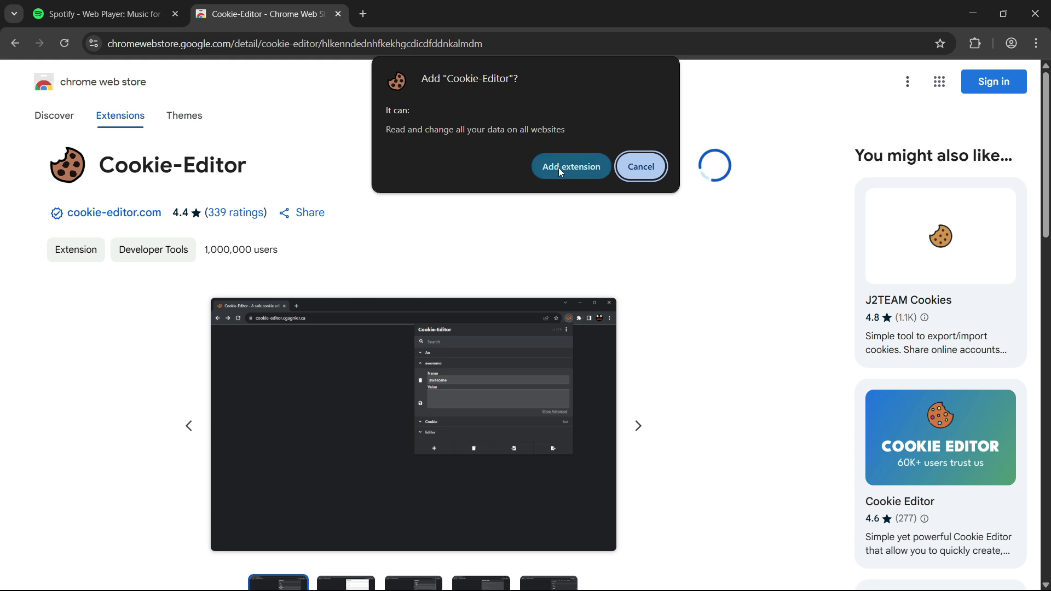
click(575, 166)
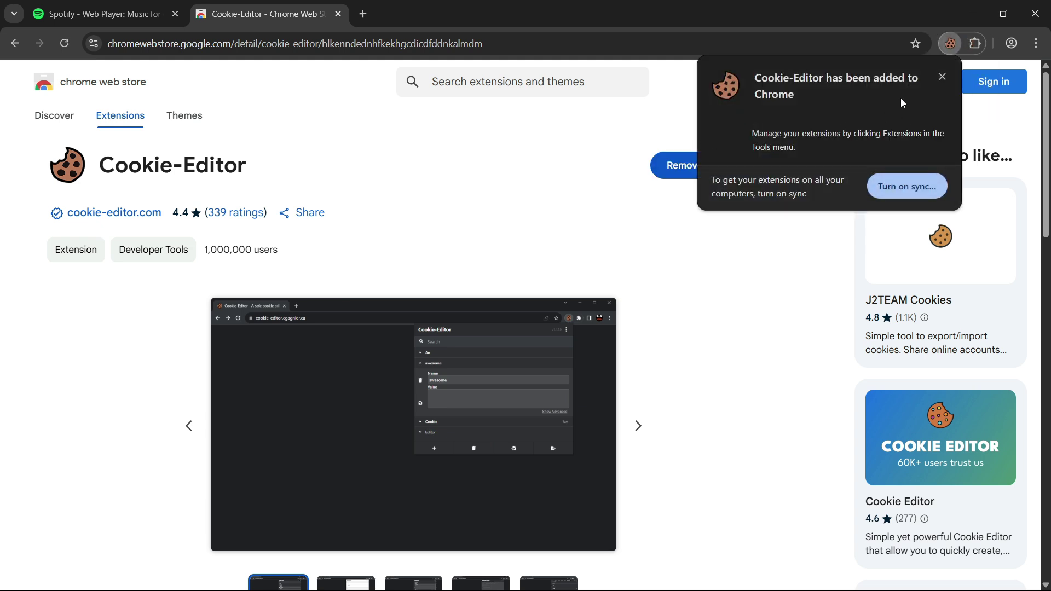
click(942, 77)
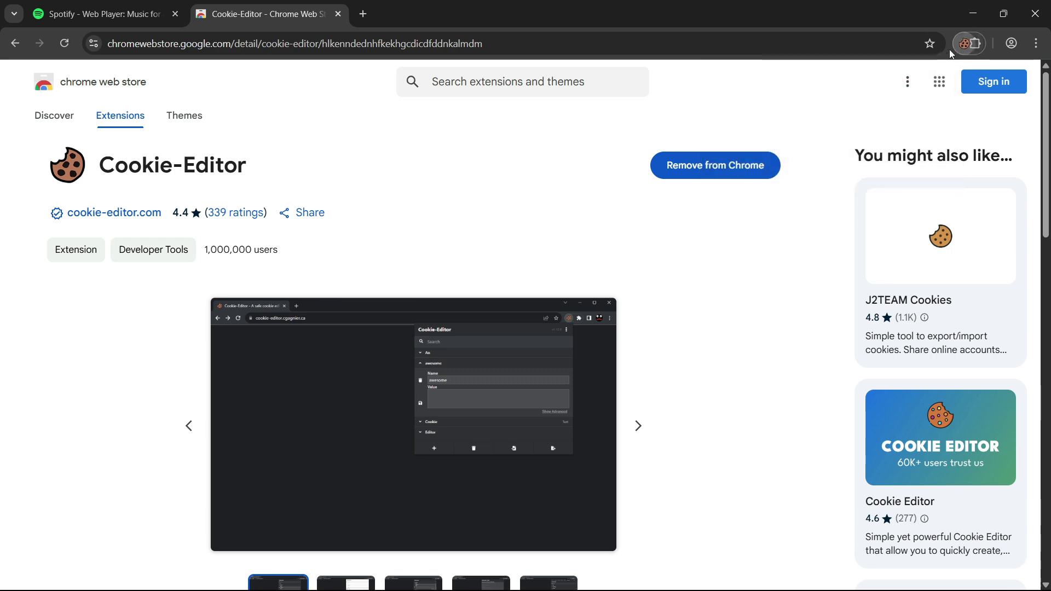
Step: Close the Web Store tab and allow Cookie-Editor access to the Spotify site only
click(339, 14)
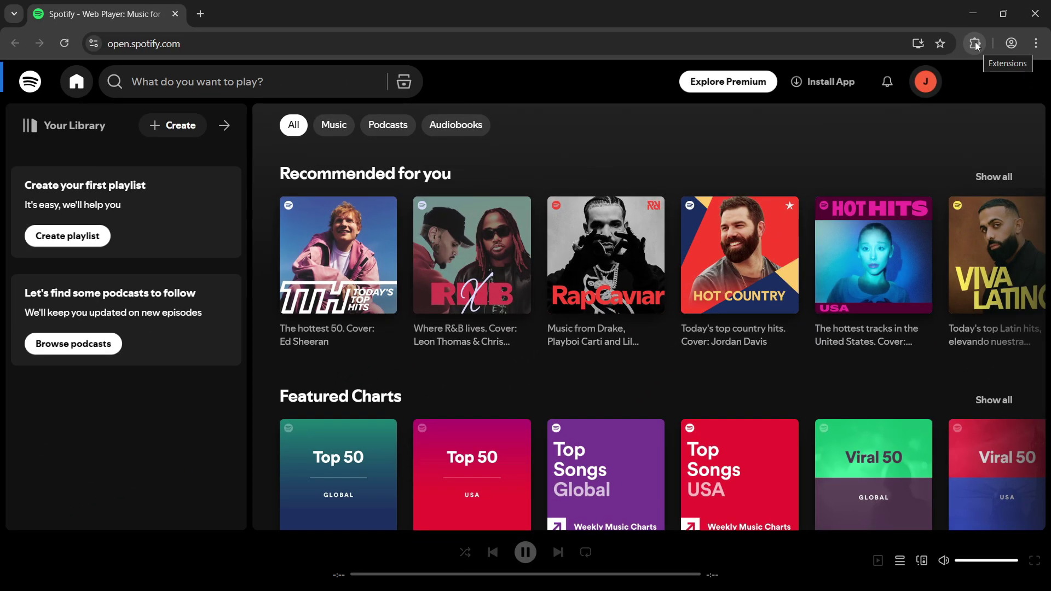
click(976, 44)
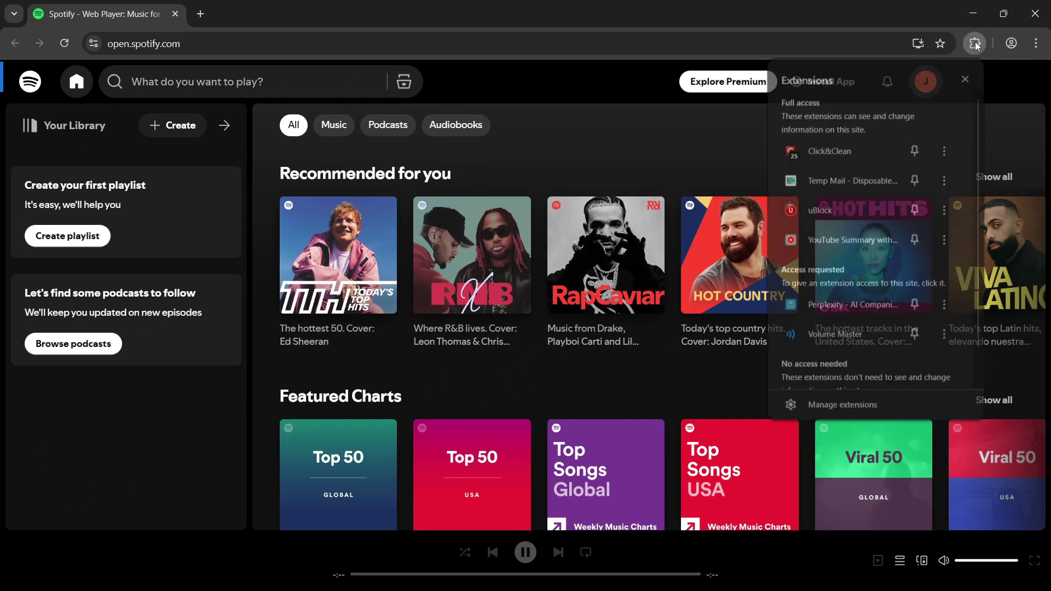
scroll(836, 251, down, 1)
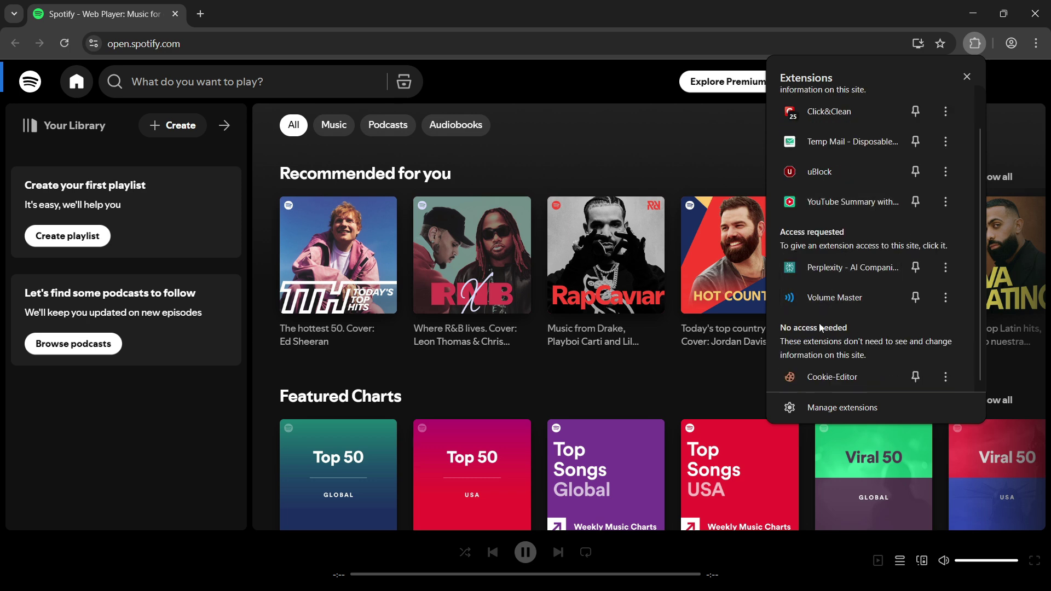
click(832, 377)
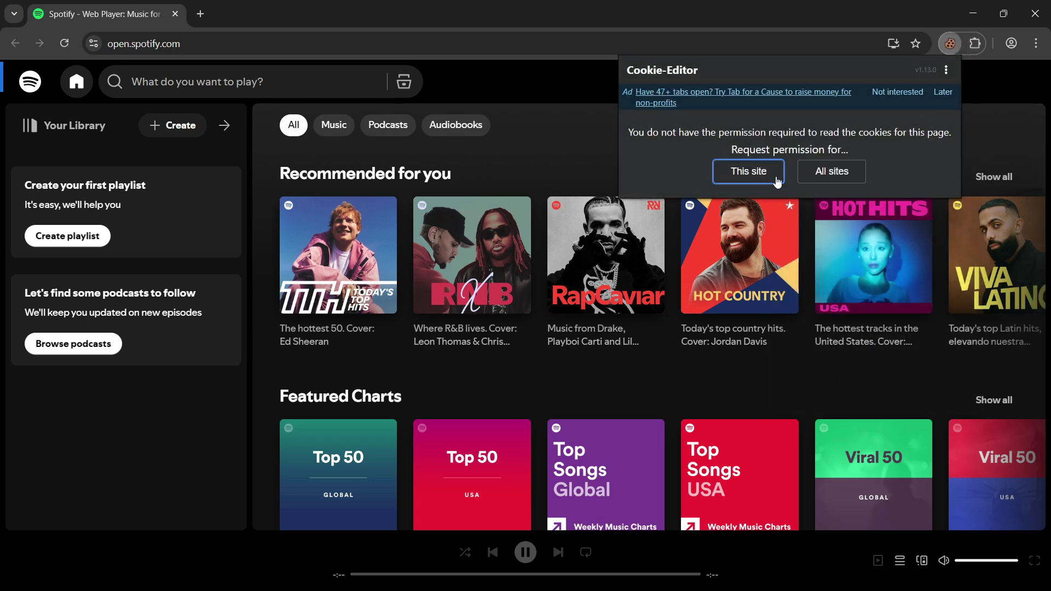
click(777, 180)
click(602, 179)
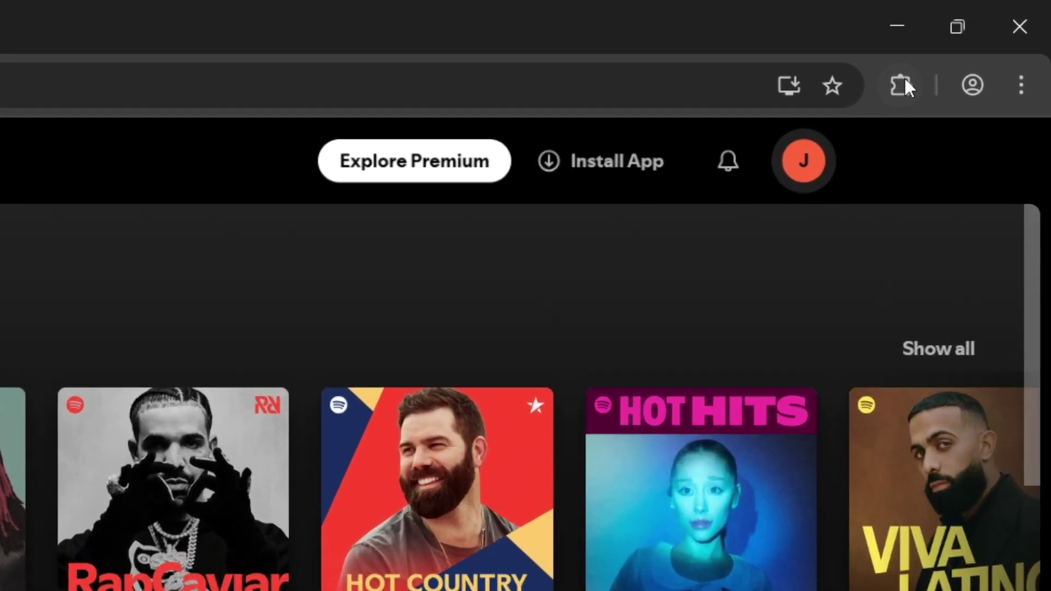
click(904, 85)
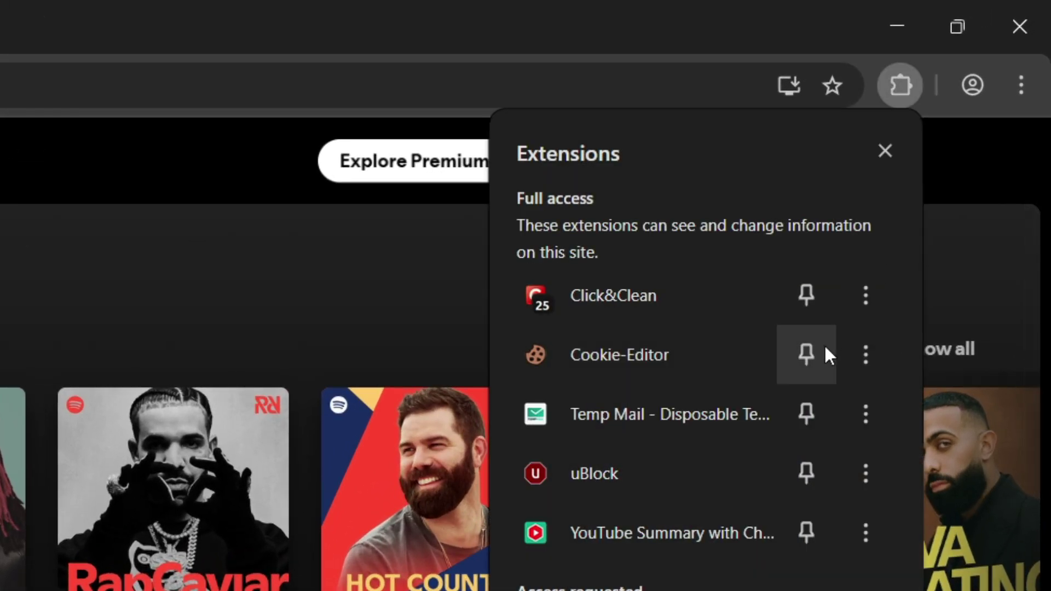
Step: Open Cookie-Editor on Spotify and export all its cookies in JSON format
click(712, 370)
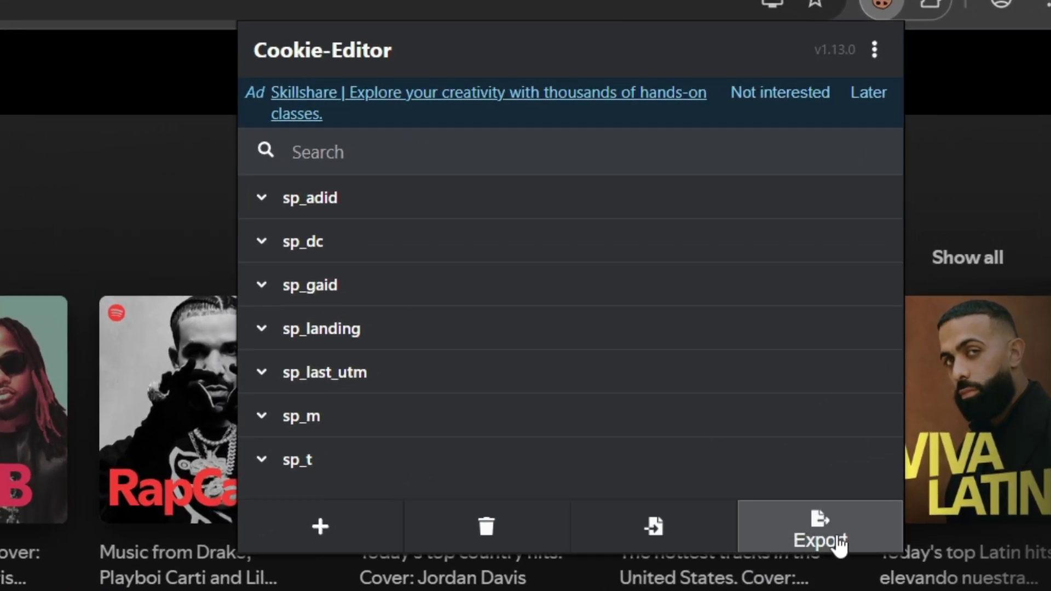
click(837, 542)
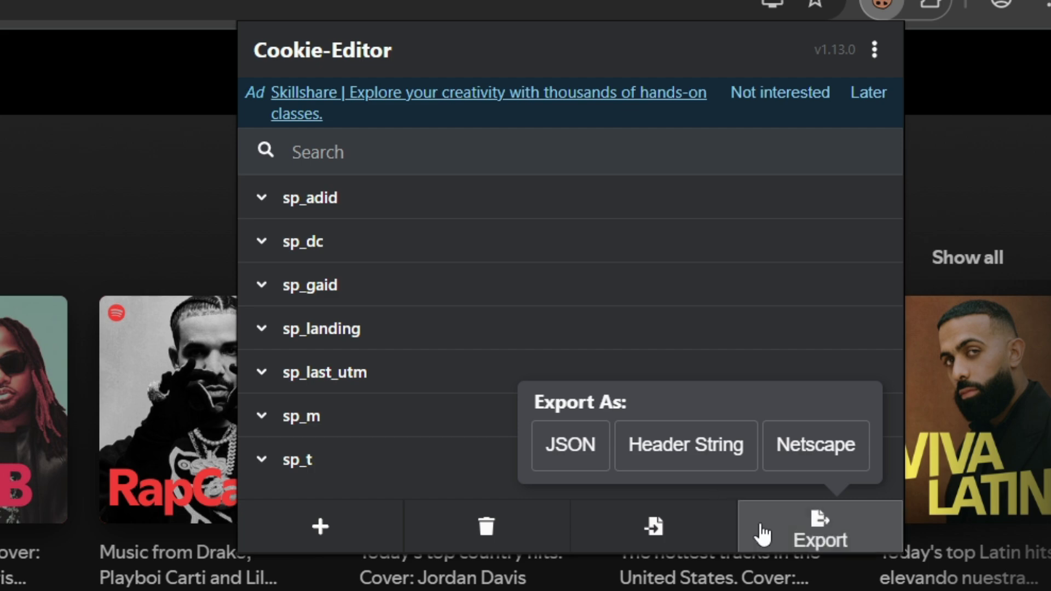
click(542, 452)
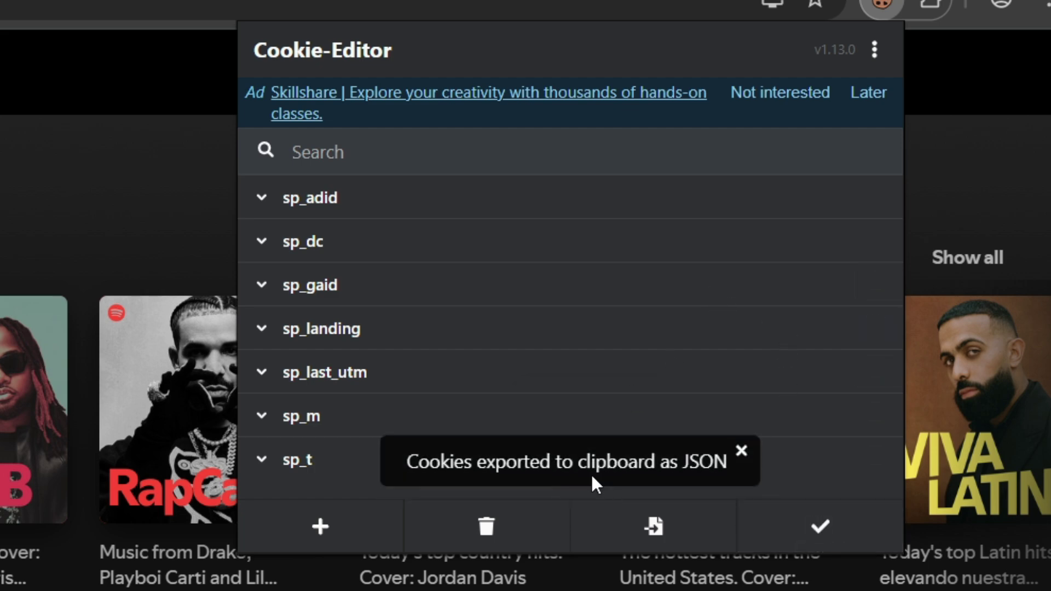
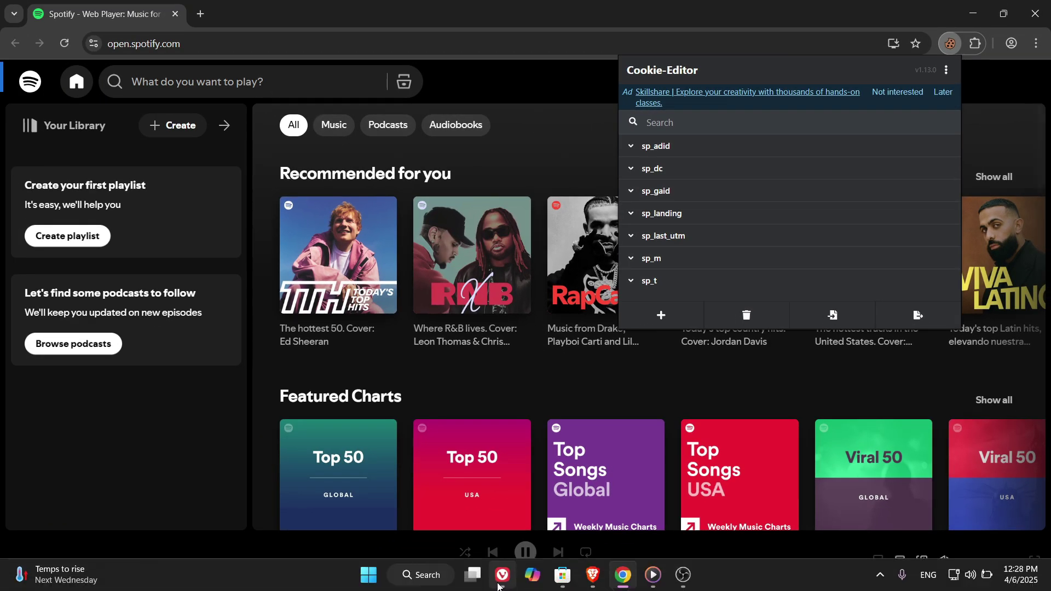
Step: Switch to the Vivaldi window showing the Spotify web player
click(503, 575)
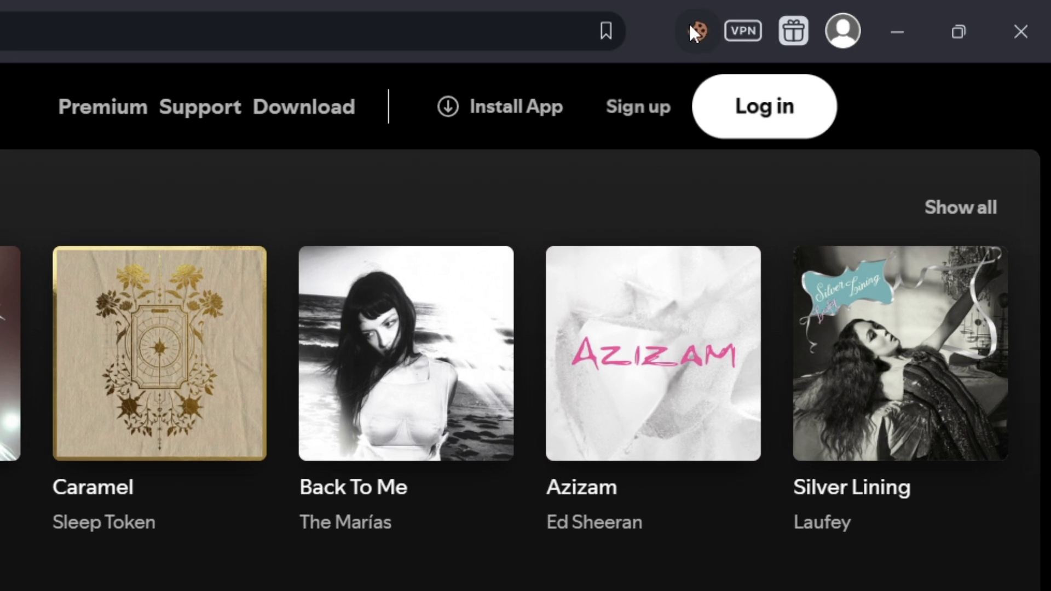
Step: Delete all existing Spotify cookies in Vivaldi's Cookie-Editor and bring up the Import screen
click(698, 46)
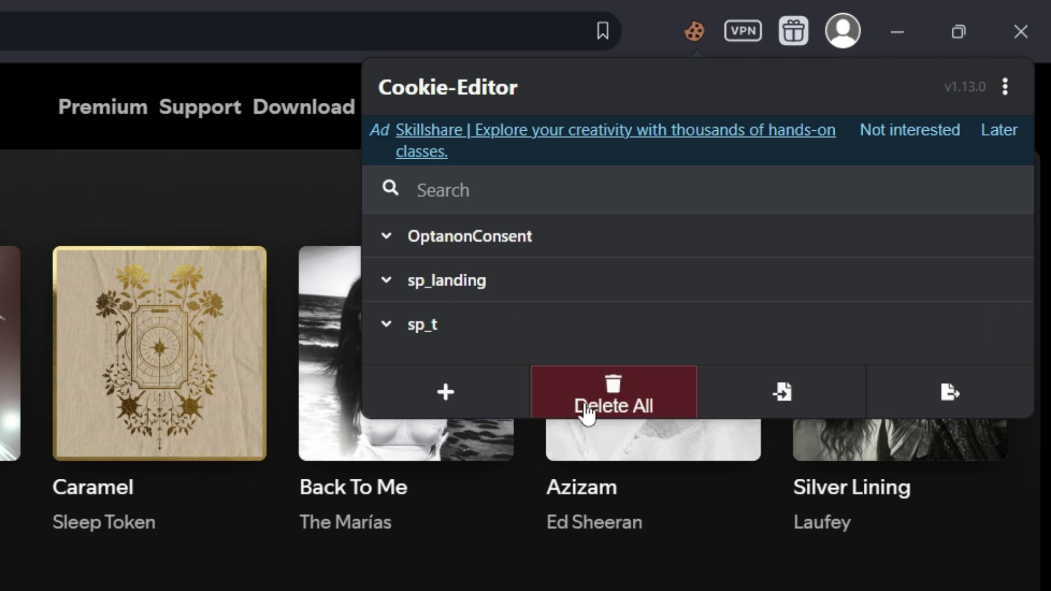
click(632, 409)
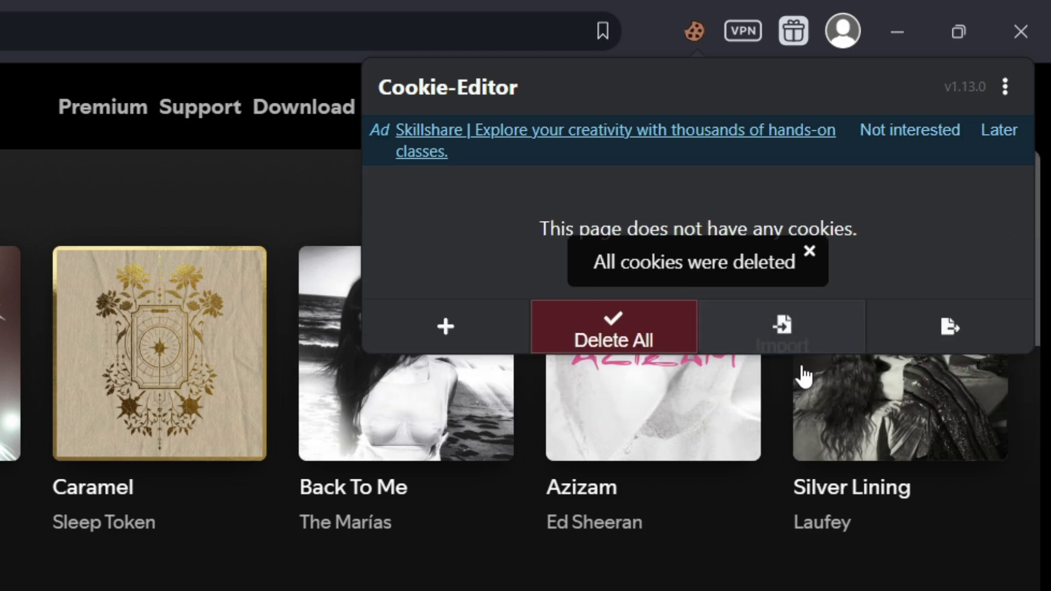
click(799, 343)
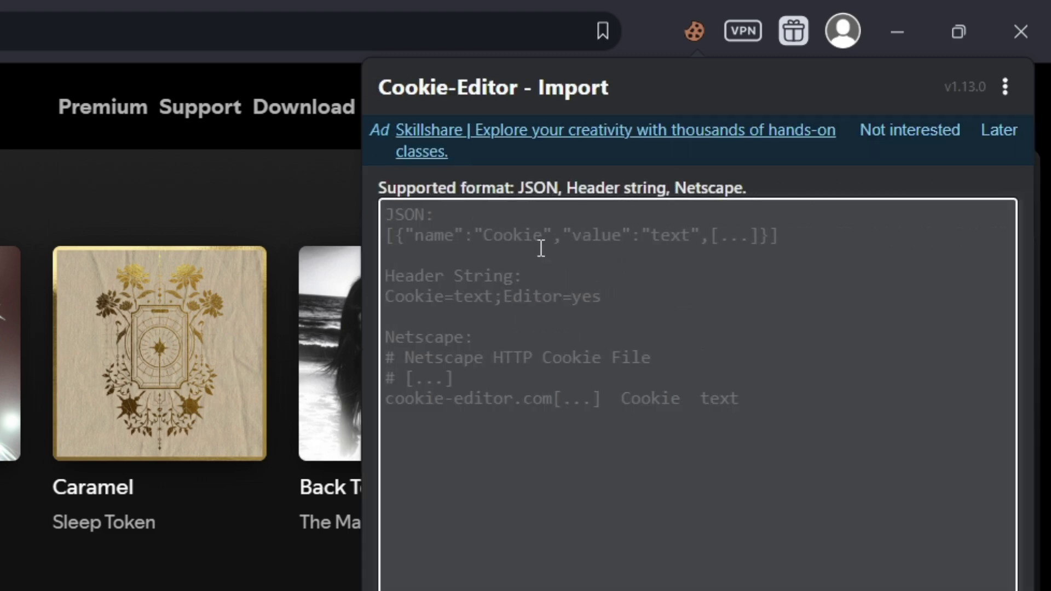
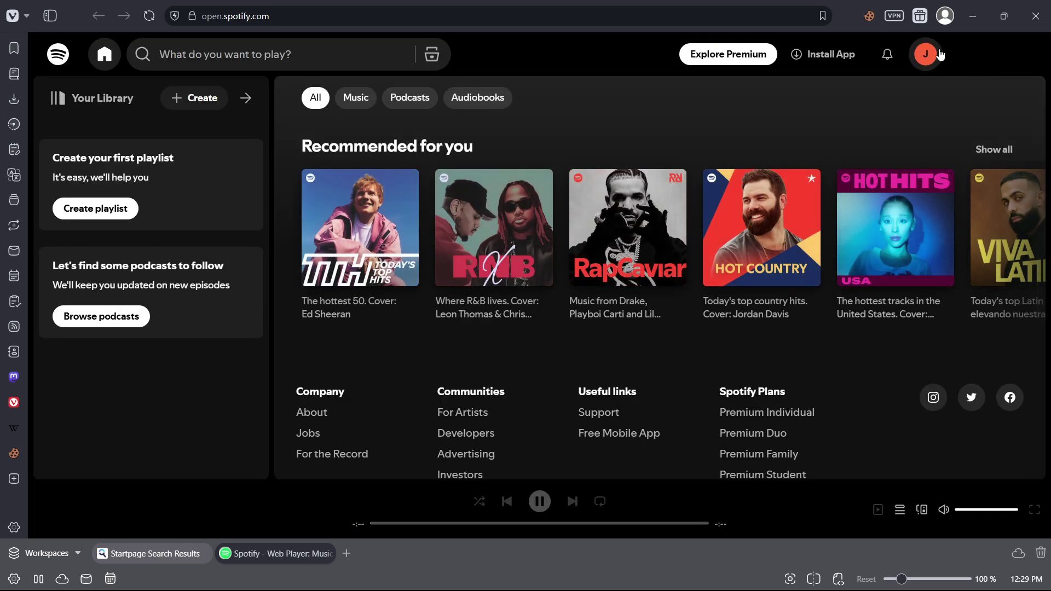
Step: Check the account menu, scroll the Spotify home page, and open the Cookie-Editor popup
click(925, 54)
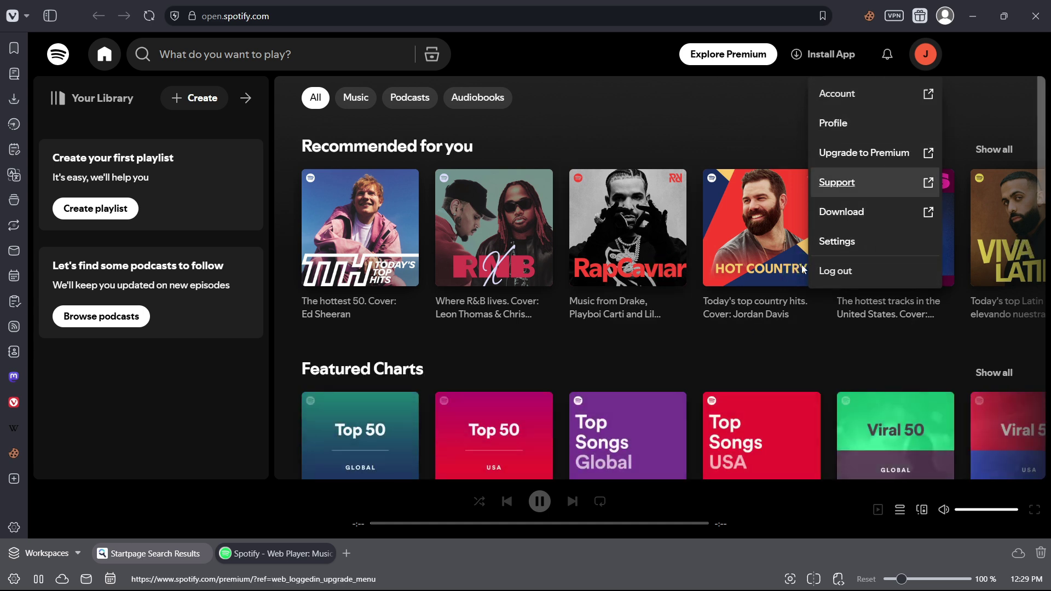
click(712, 104)
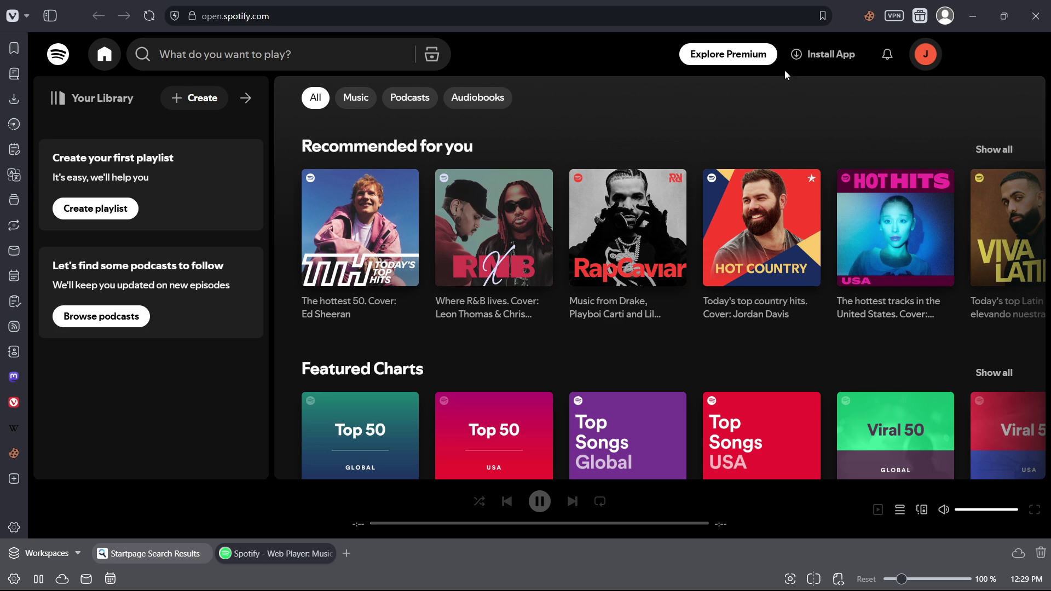
scroll(779, 122, down, 3)
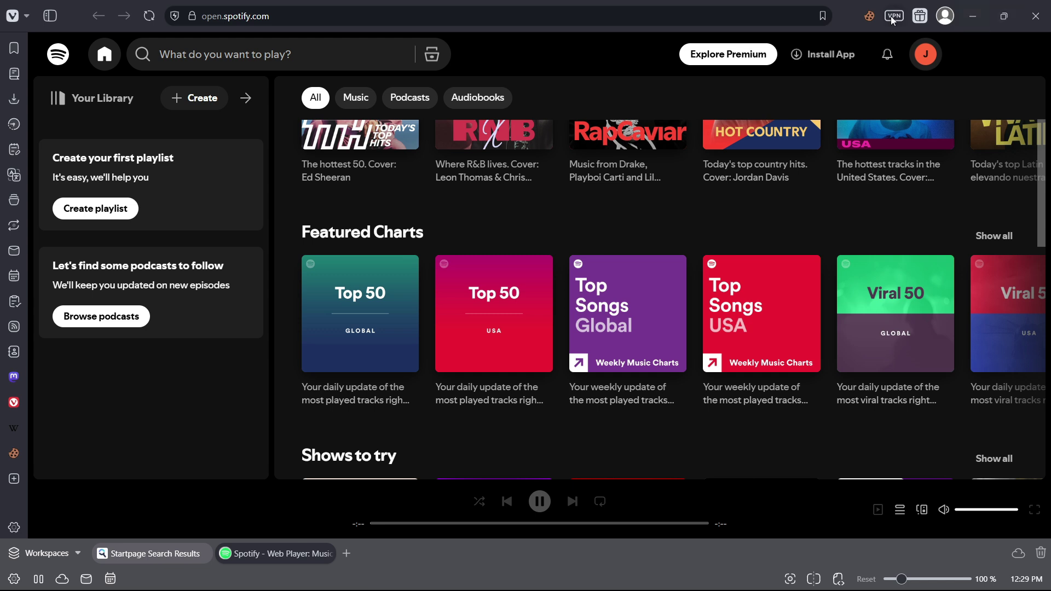
click(868, 17)
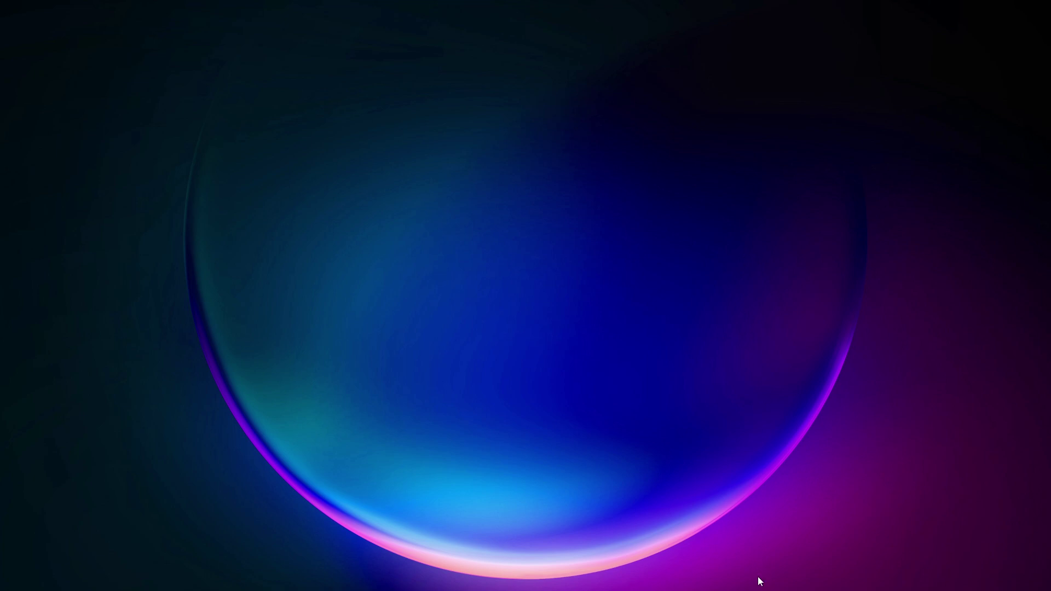
Step: Restore the YouTube channel window and zoom in to show its Videos and Popular videos rows
mouse_move(758, 582)
click(713, 583)
scroll(623, 395, down, 2)
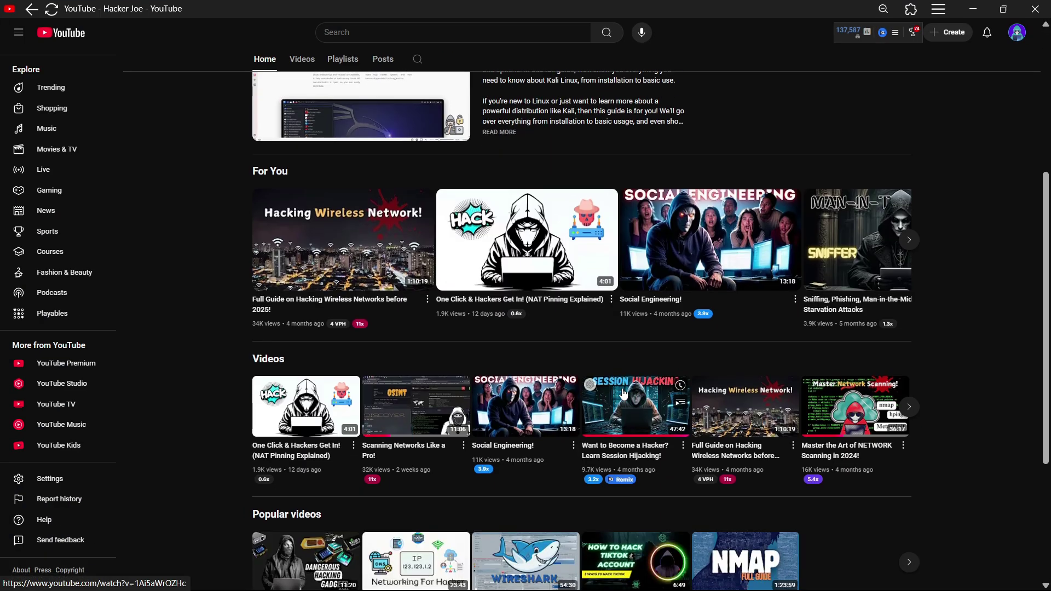
scroll(624, 393, down, 1)
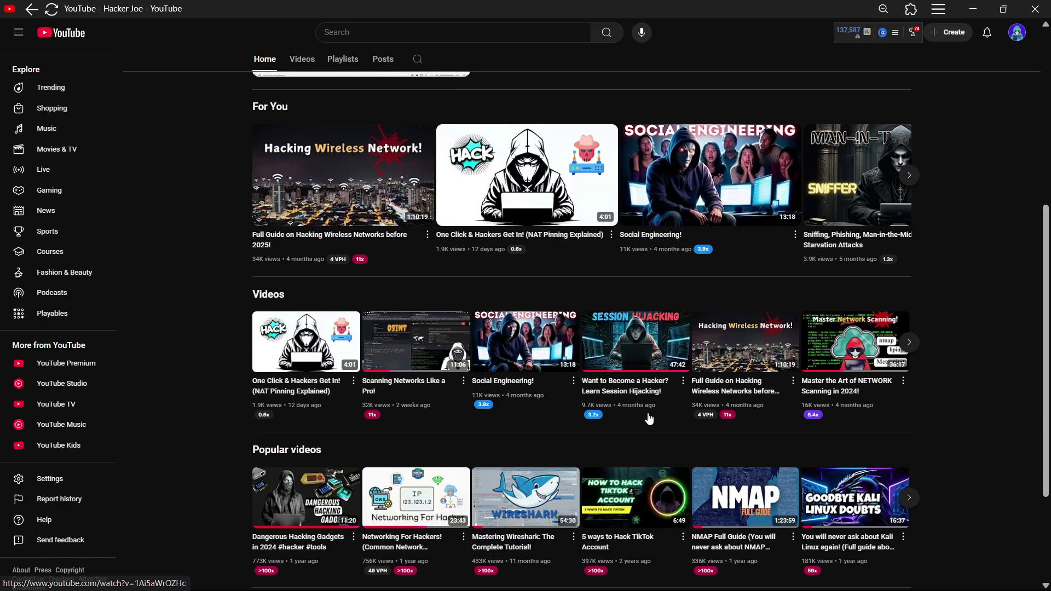
mouse_move(634, 403)
key(ctrl+plus)
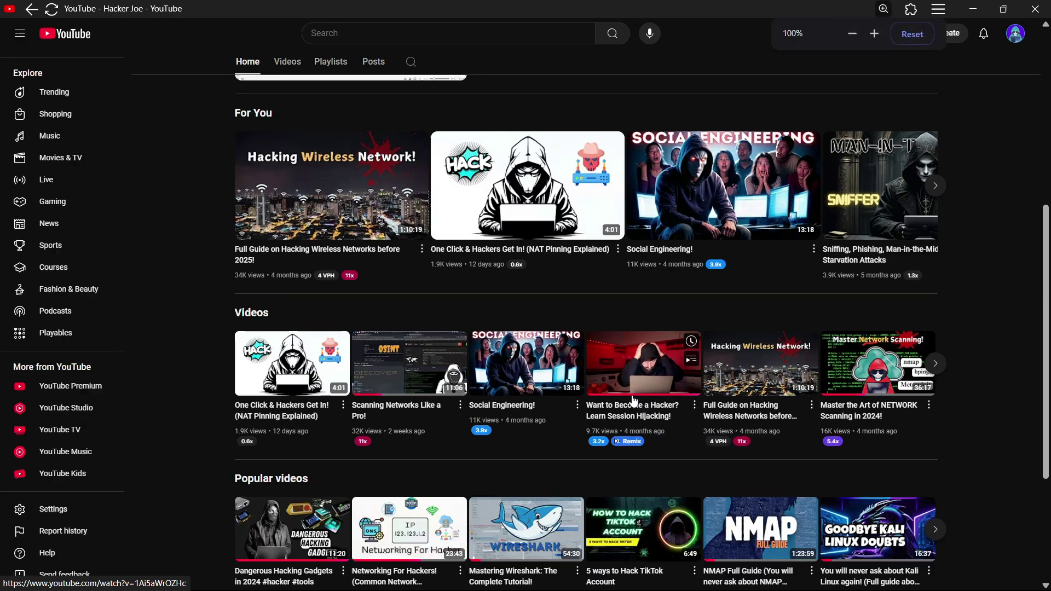
key(ctrl+plus)
key(ctrl+plus)
key(ctrl+plus)
scroll(822, 489, down, 3)
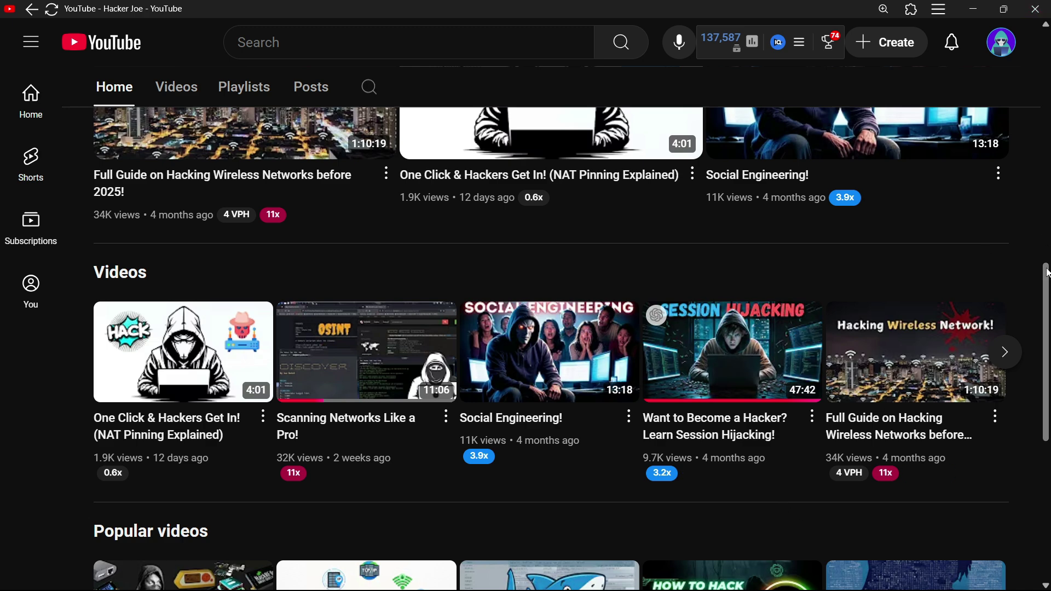
Step: Return to the top, zoom out, show the channel's Videos tab, then close the YouTube window
drag(1047, 272, 1047, 41)
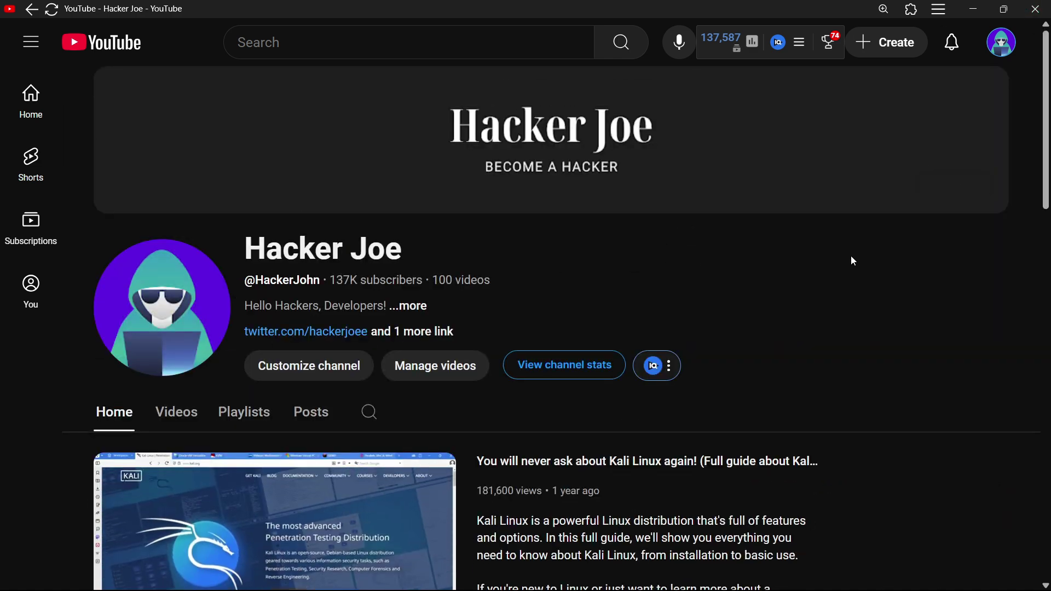
scroll(847, 250, down, 1)
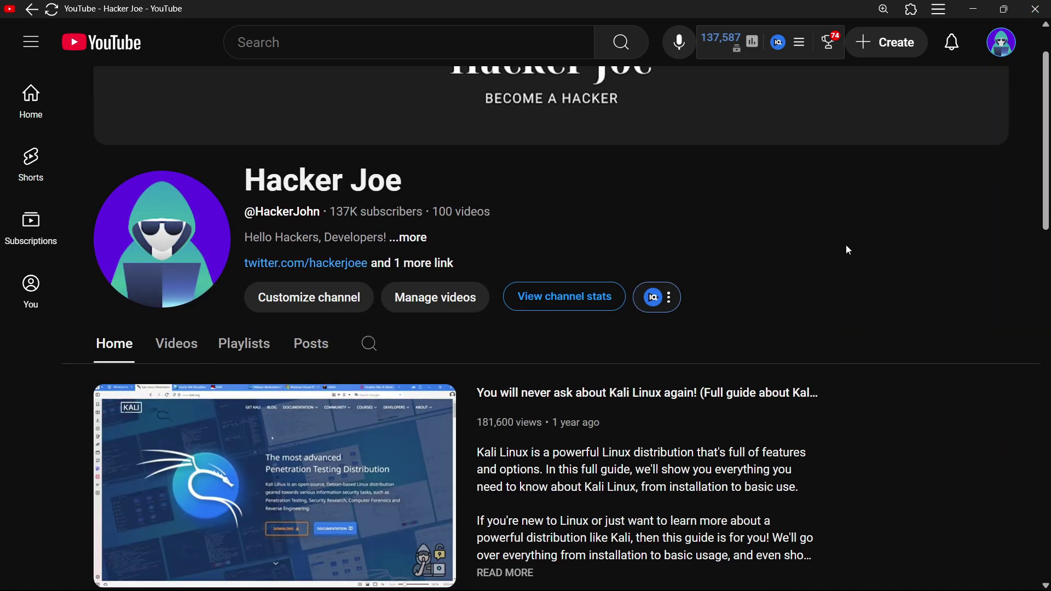
scroll(848, 250, up, 1)
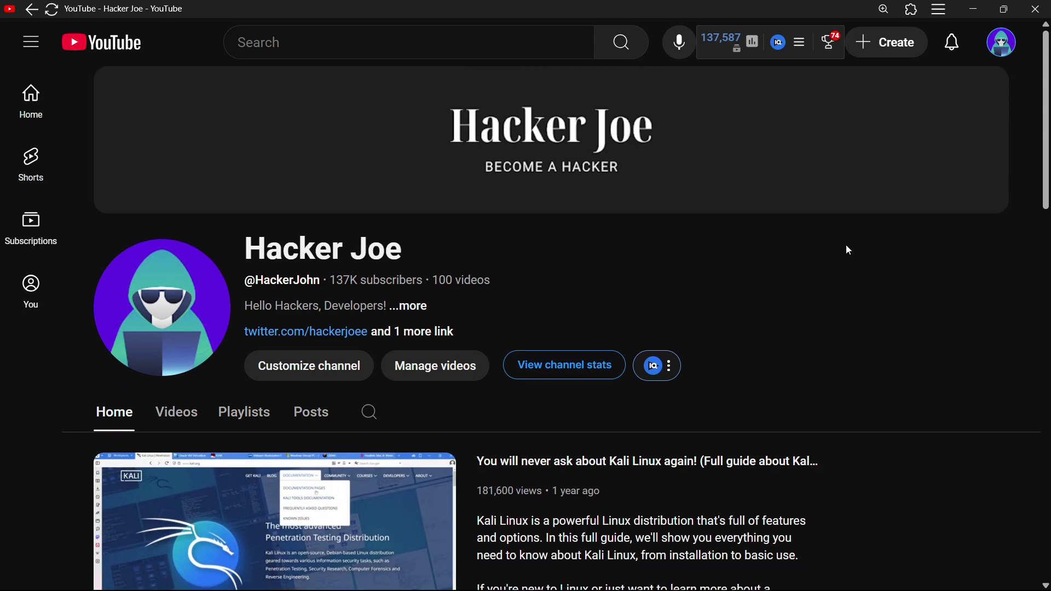
mouse_move(894, 172)
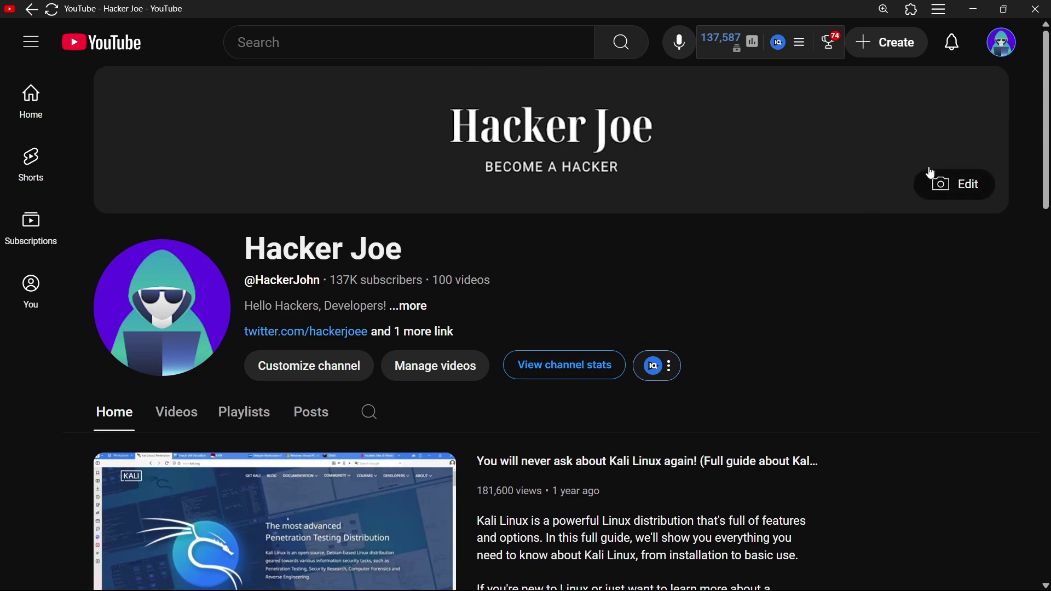
key(ctrl+minus)
key(ctrl+minus)
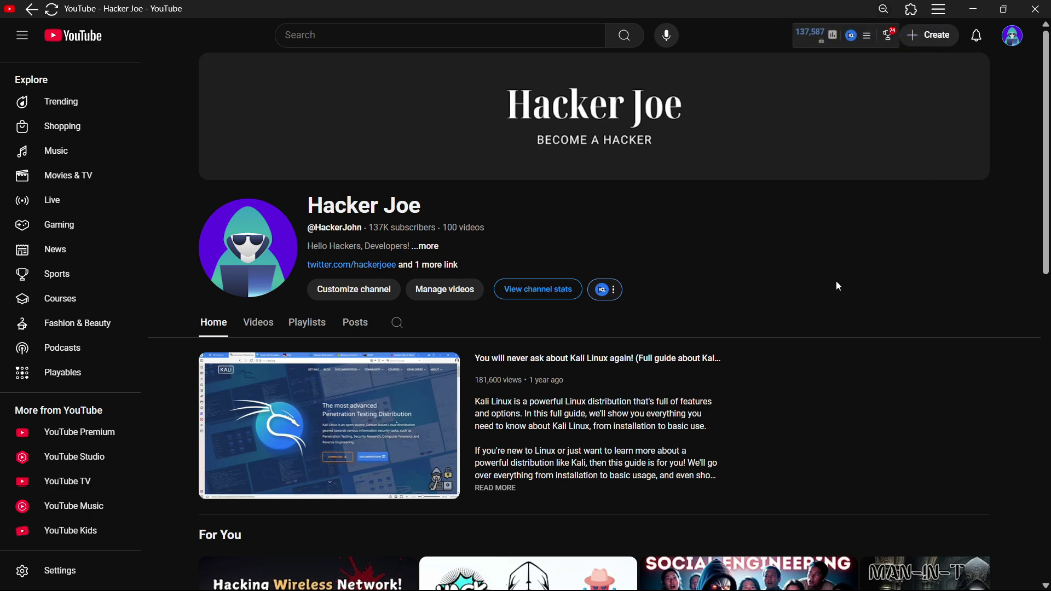
click(258, 323)
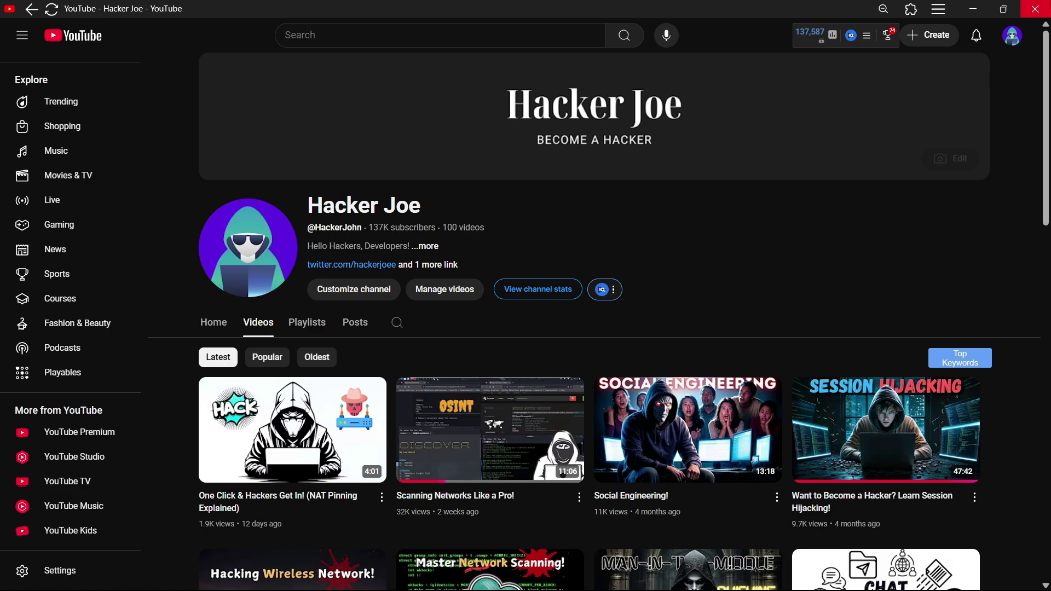
click(1035, 9)
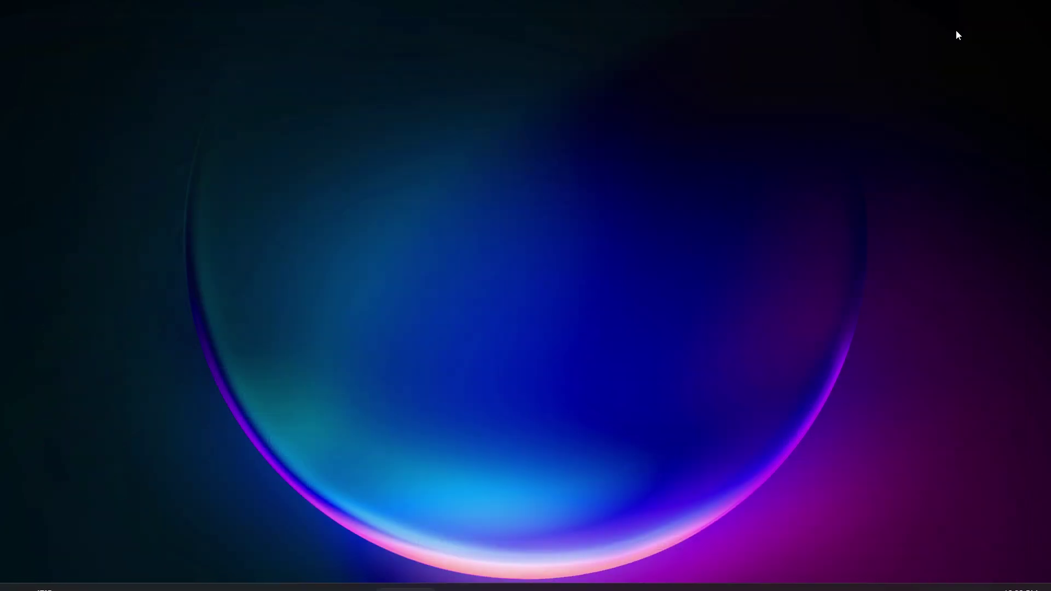